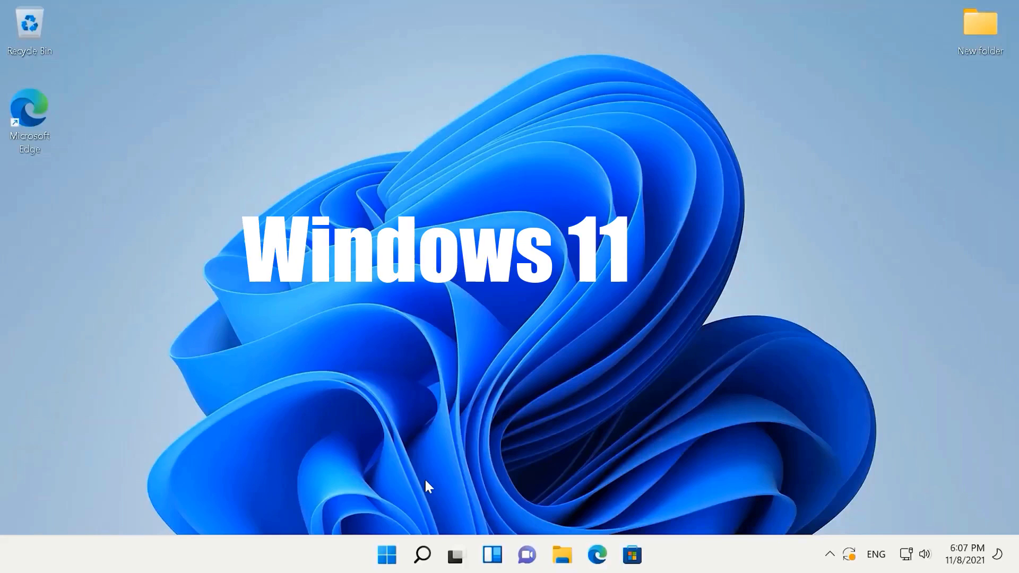
Step: Reach the Virtual Memory dialog via Settings > System > About > Advanced system settings > Performance
click(395, 541)
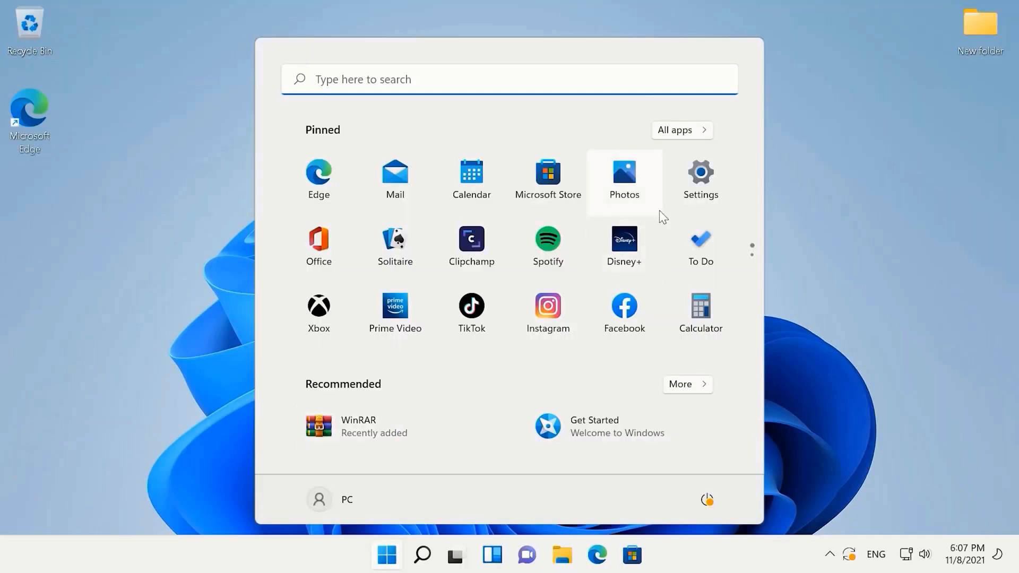
click(695, 198)
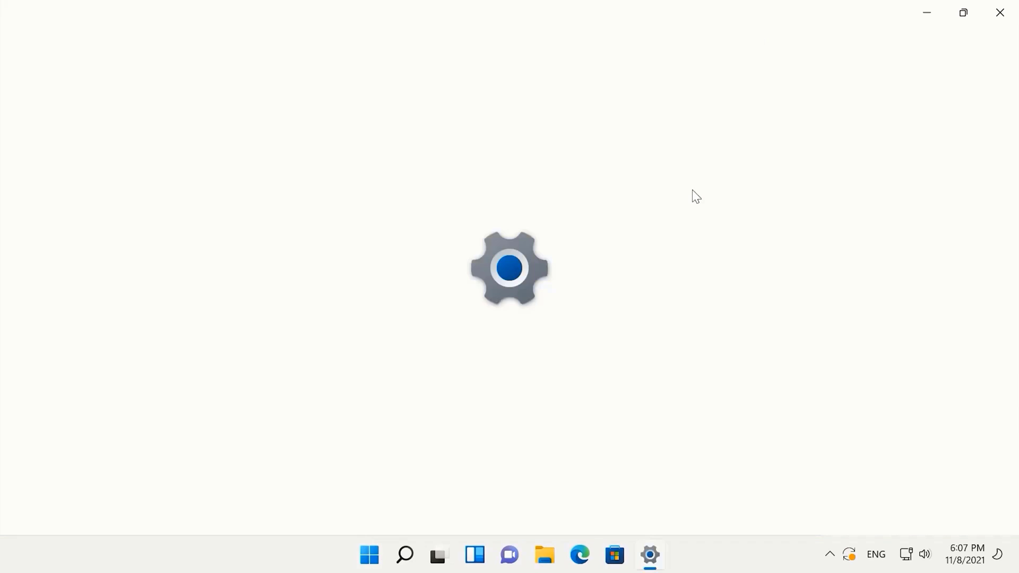
scroll(673, 290, down, 10)
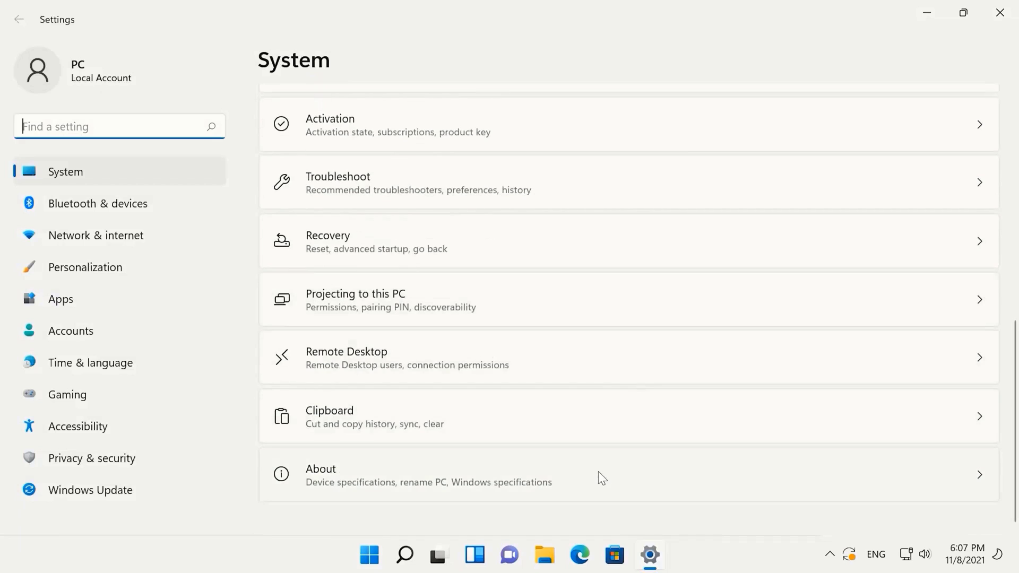
click(602, 477)
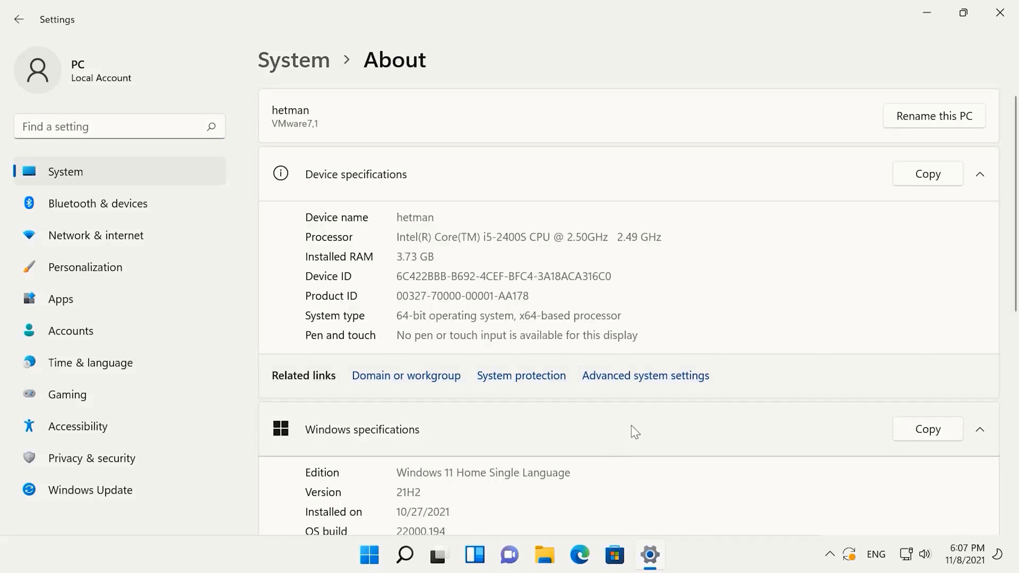
click(656, 377)
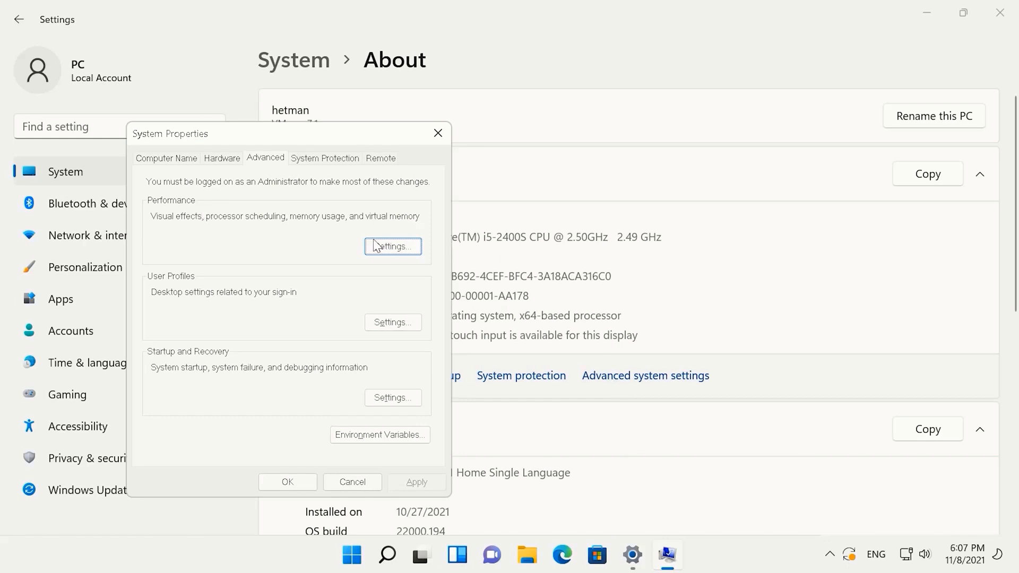
click(389, 251)
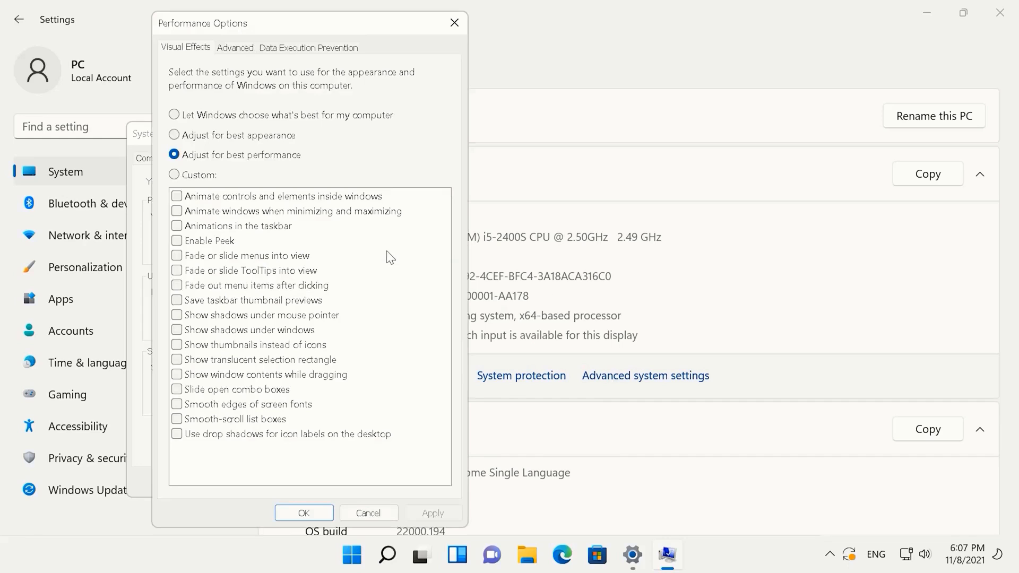
click(249, 52)
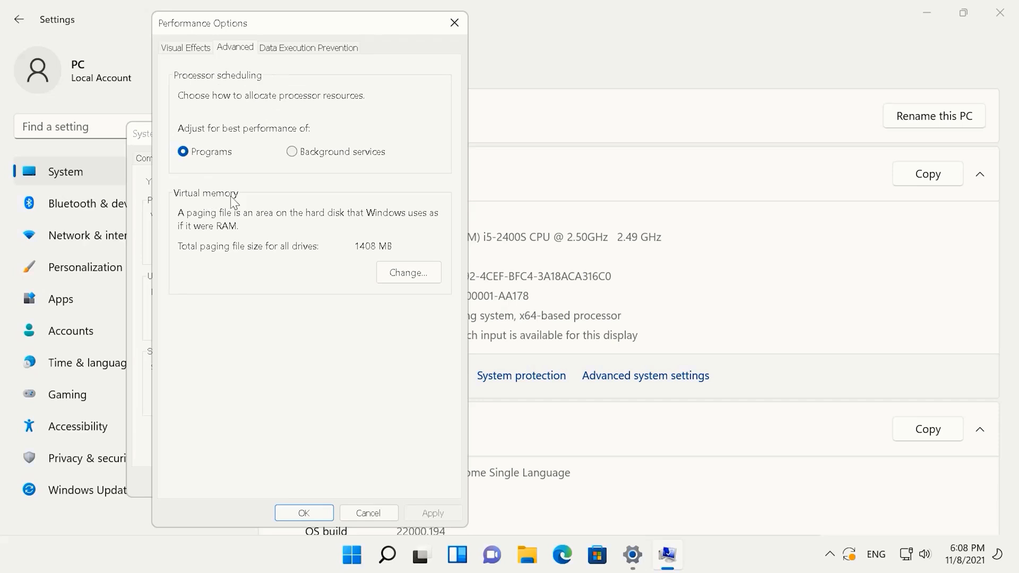
click(393, 274)
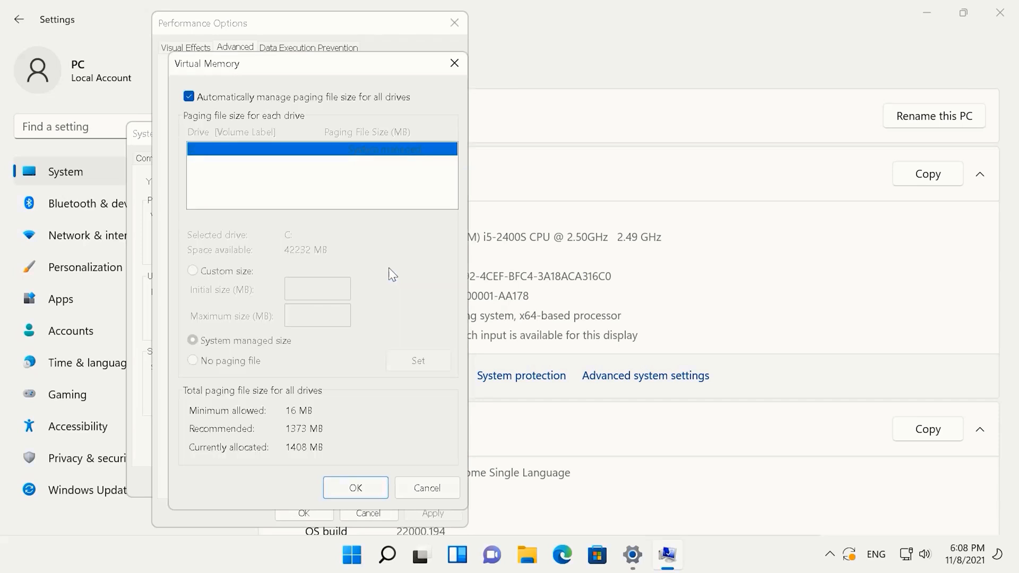
Step: Turn off automatic paging file management and select Custom size for drive C:
click(205, 98)
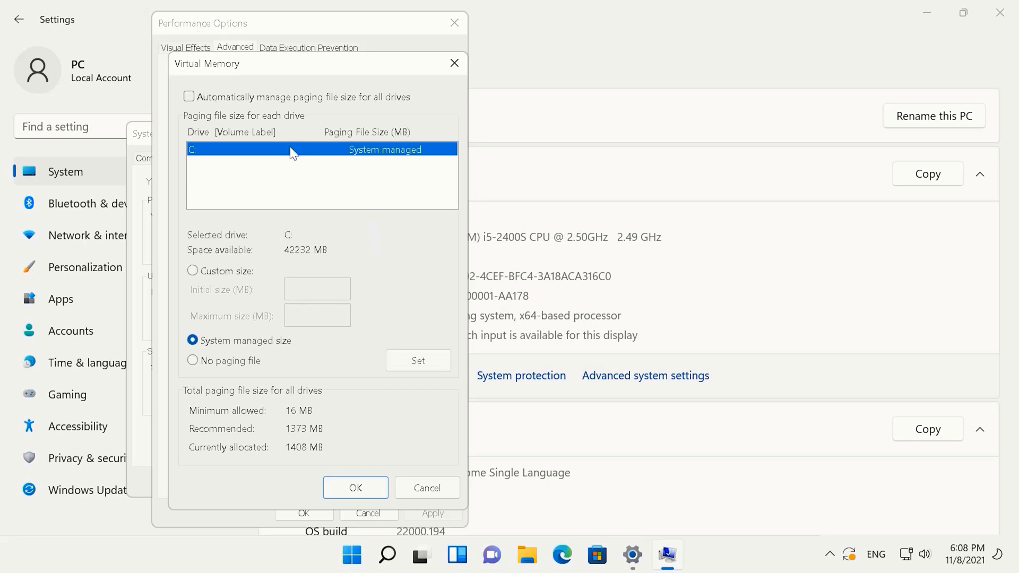
click(228, 274)
click(298, 281)
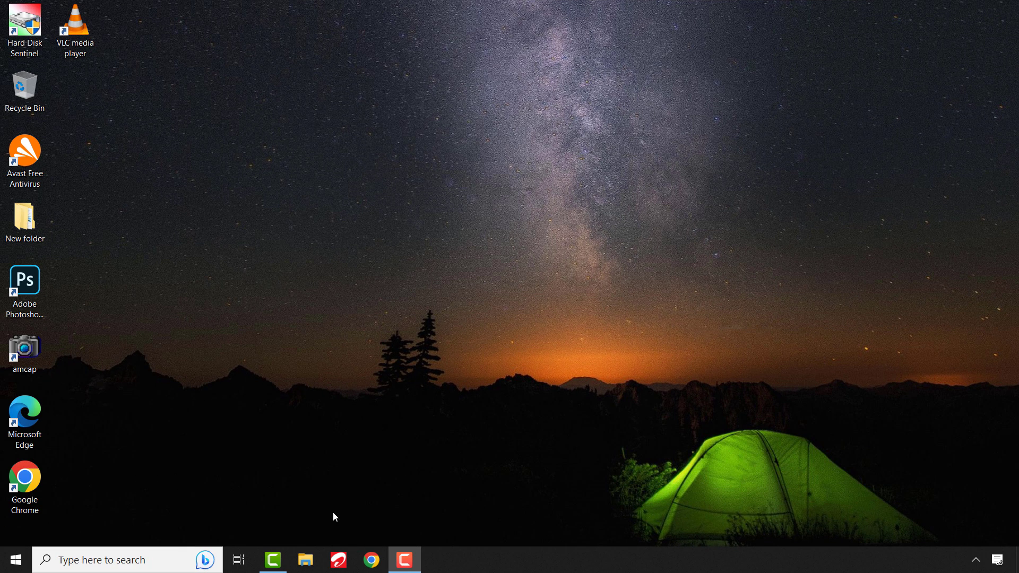
Step: Open This PC's Properties from File Explorer to show the Windows 10 System page
click(305, 561)
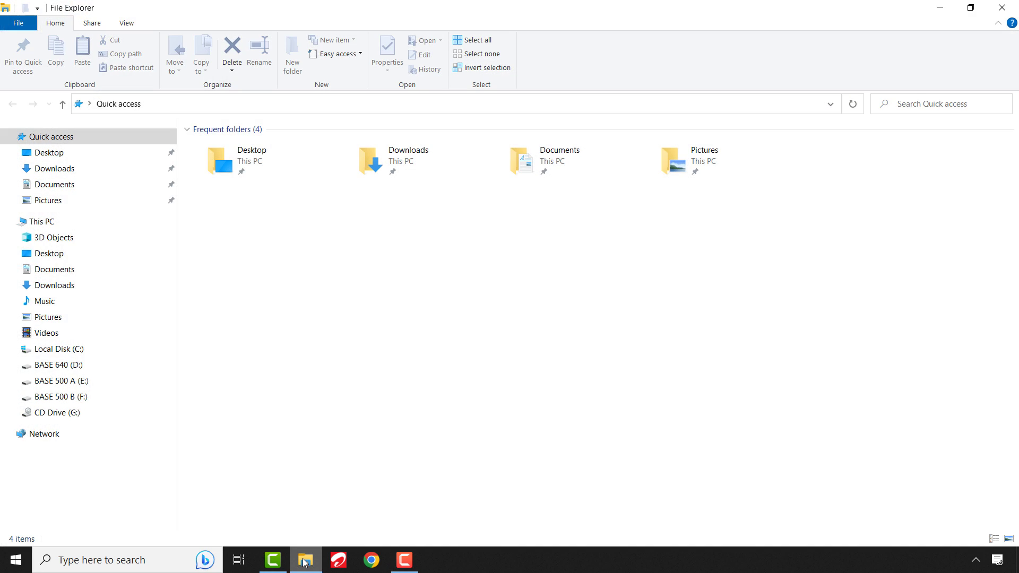
click(43, 223)
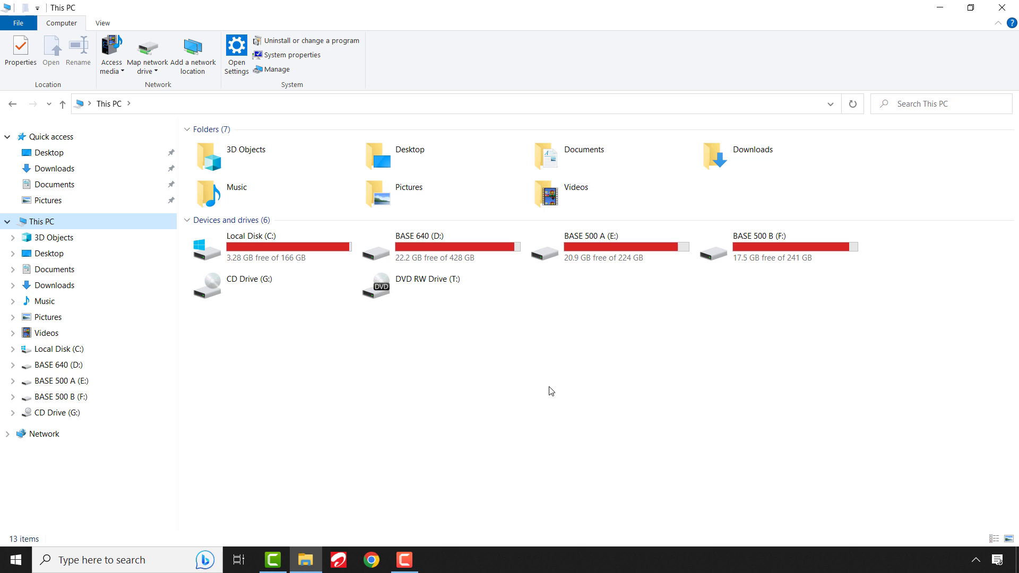
right_click(526, 372)
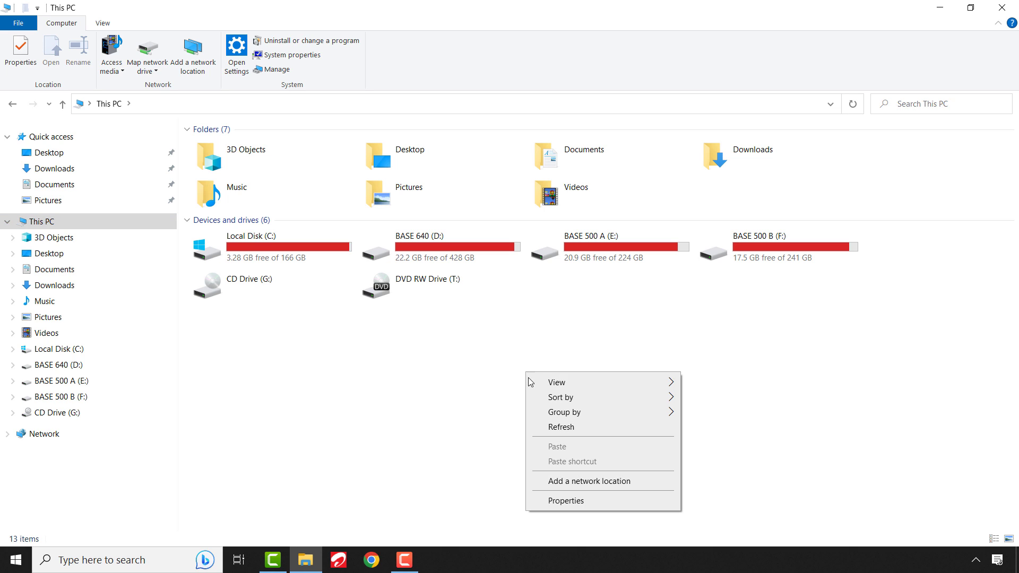
click(562, 501)
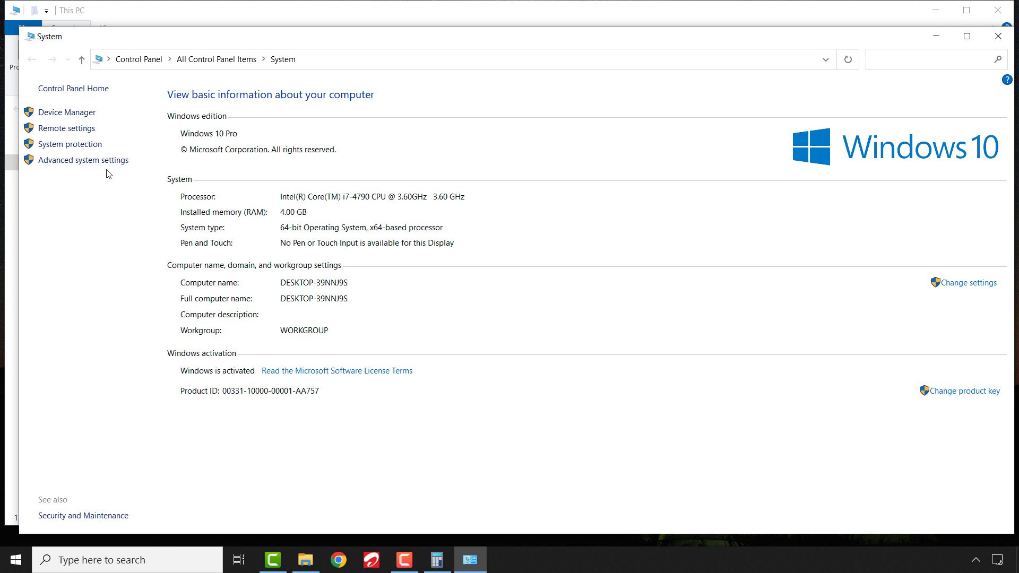
Step: Open Virtual Memory from Advanced system settings > Performance Options > Advanced, showing 2944 MB allocated
click(89, 164)
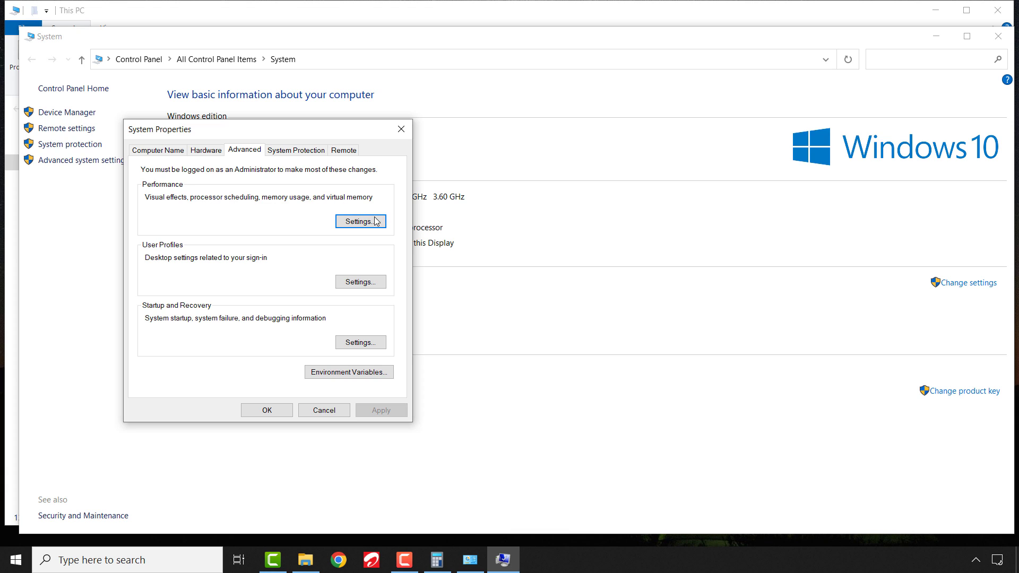
click(356, 223)
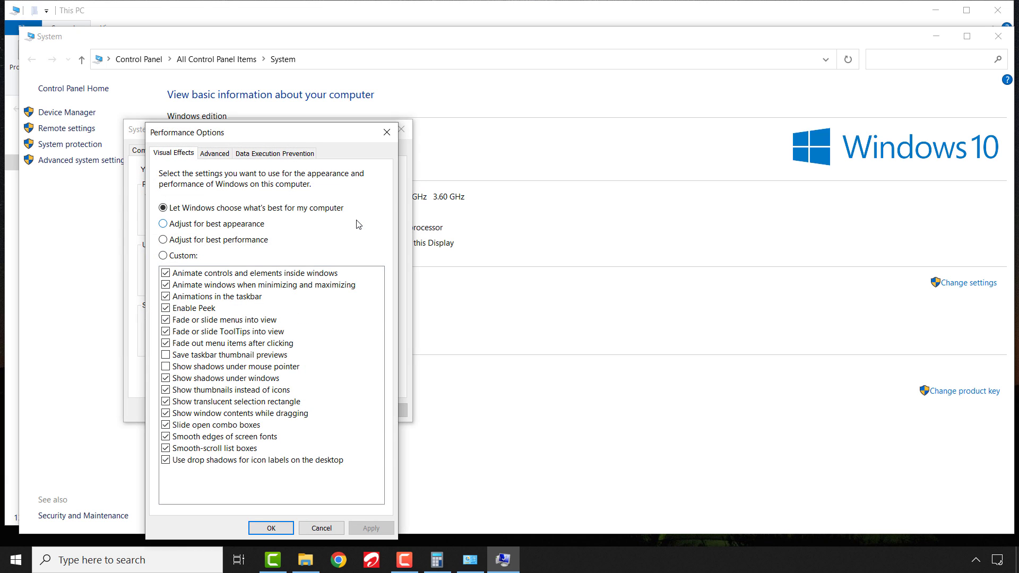
click(217, 155)
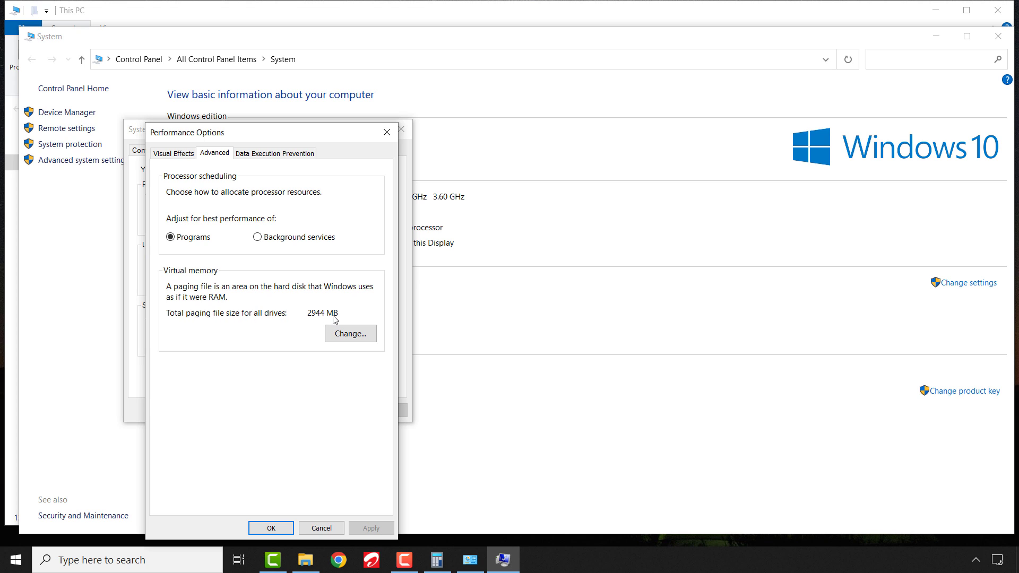
click(345, 333)
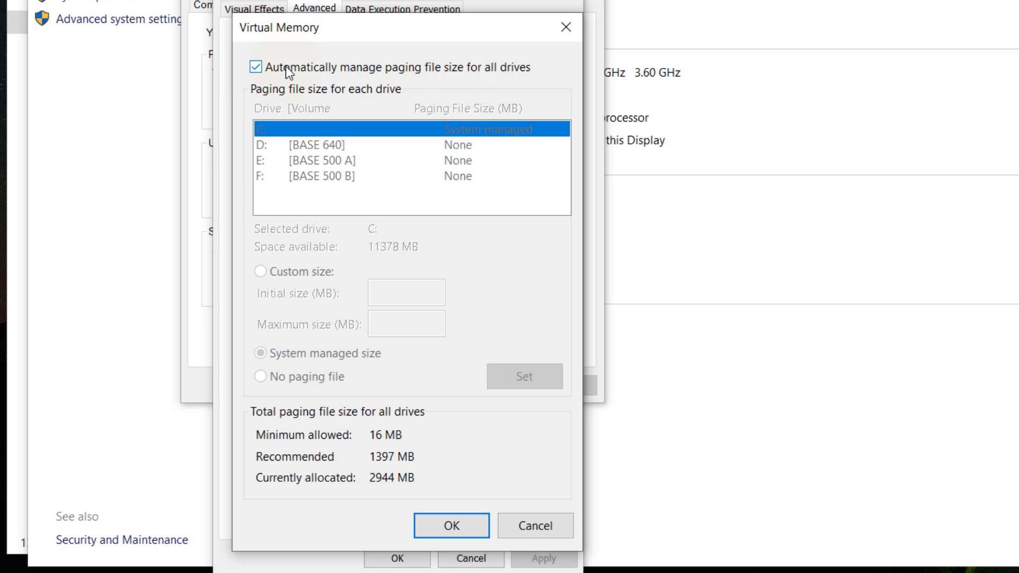
Step: Disable automatic paging management and choose Custom size for drive C:, ready for the initial size
click(256, 67)
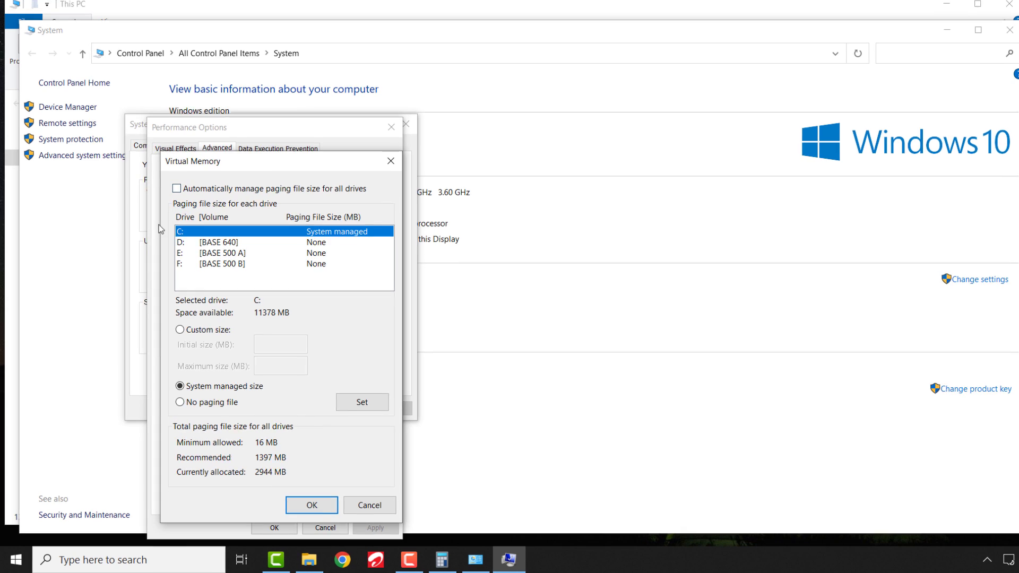
click(260, 272)
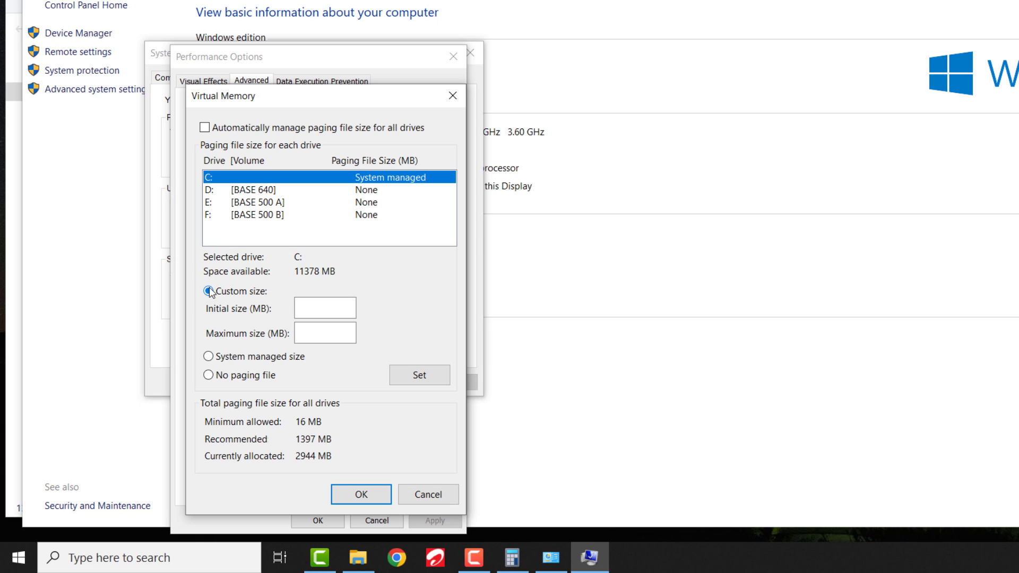
click(302, 308)
Step: Compute 1024 × 8 = 8,192 in Calculator
click(511, 558)
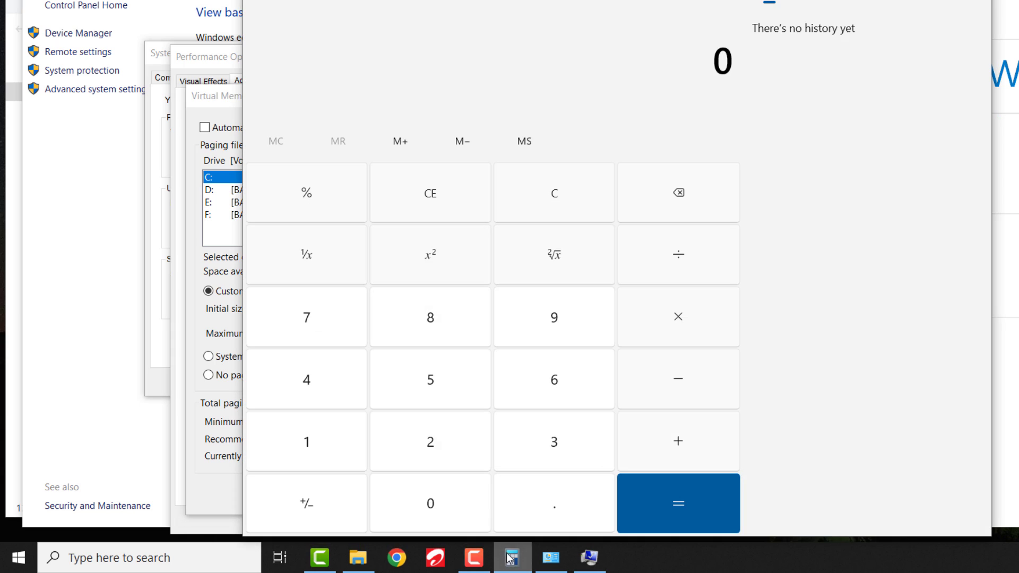
click(314, 452)
click(446, 514)
click(432, 464)
click(321, 388)
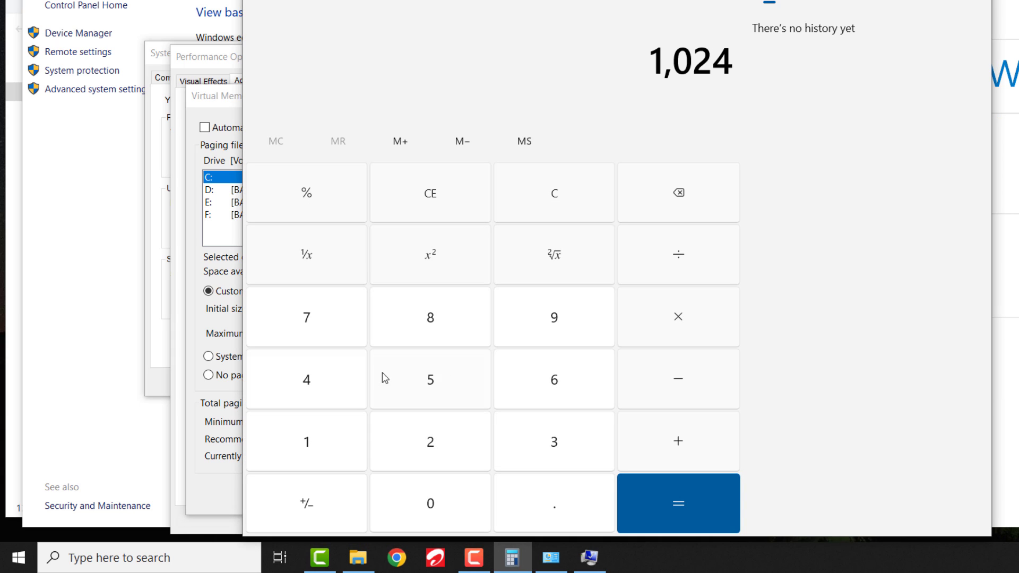
click(689, 312)
click(423, 317)
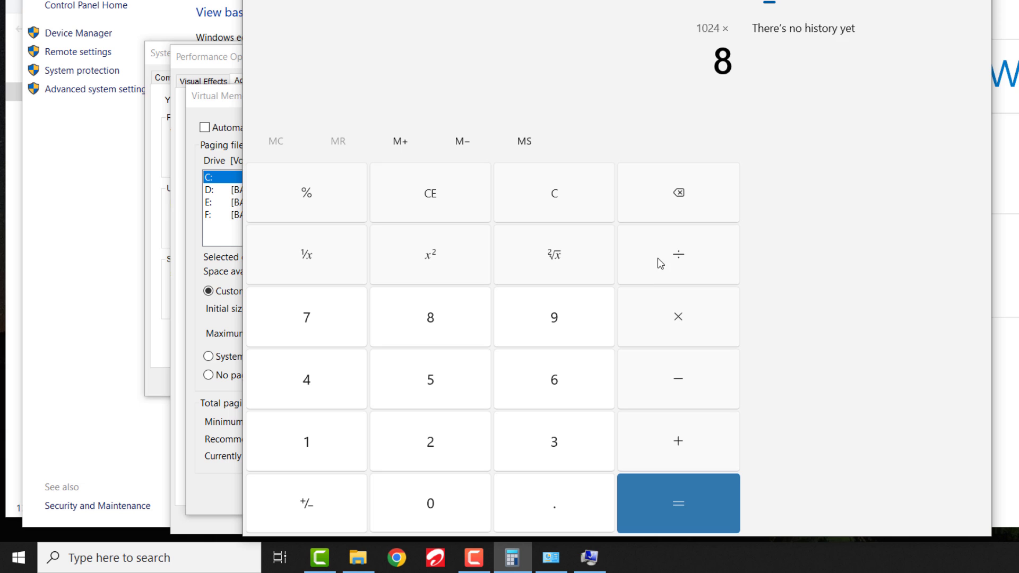
key(Return)
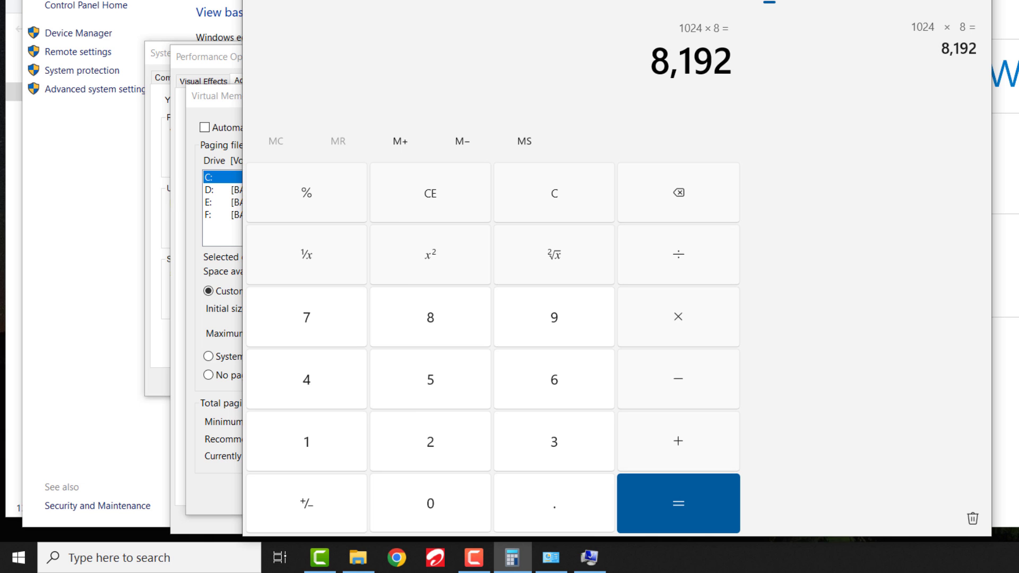
Step: Set drive C:'s paging file to initial 2944 MB and maximum 8192 MB, then confirm
key(alt+Tab)
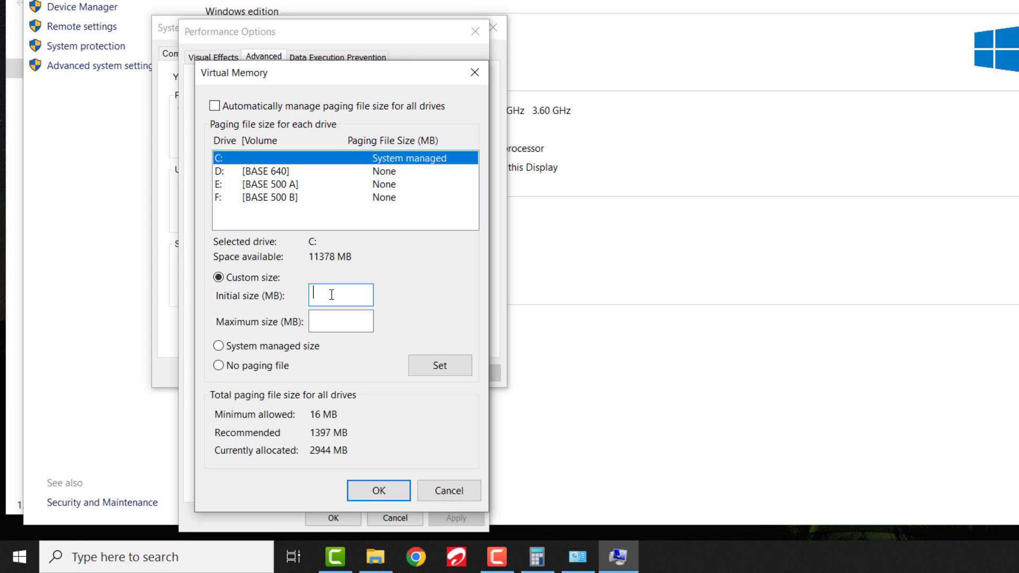
click(331, 294)
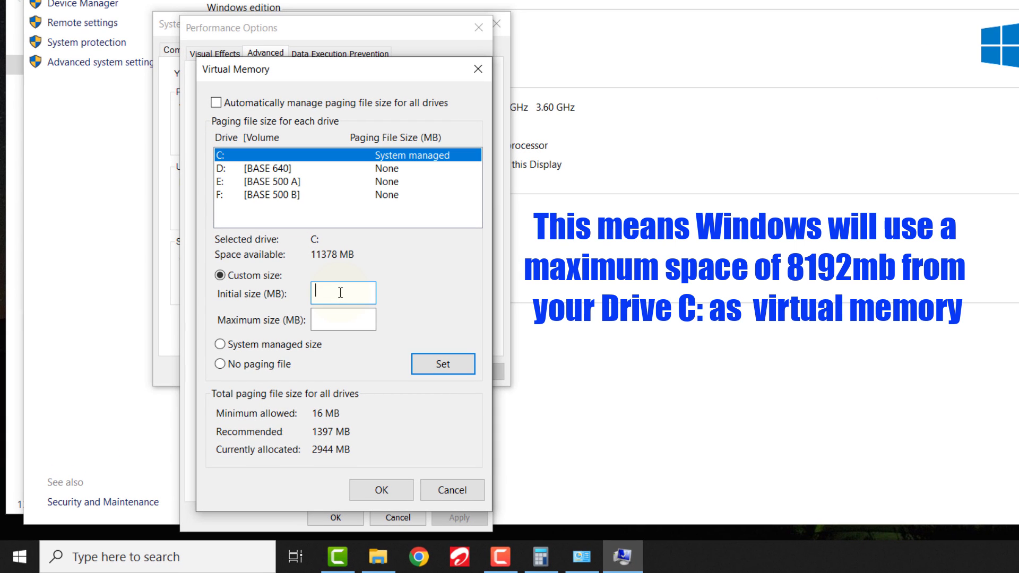
text(2944)
click(318, 321)
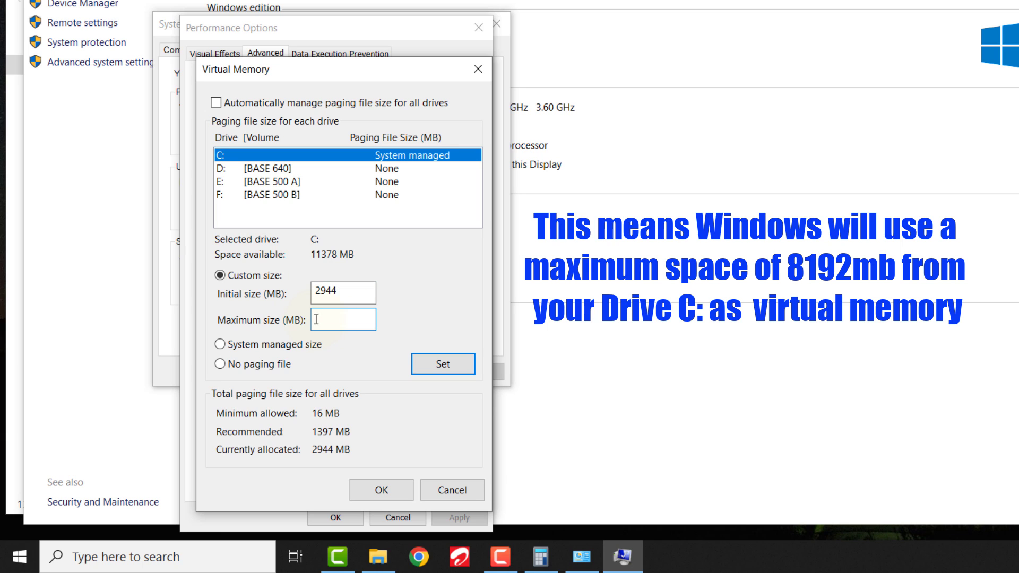
text(8192)
click(447, 365)
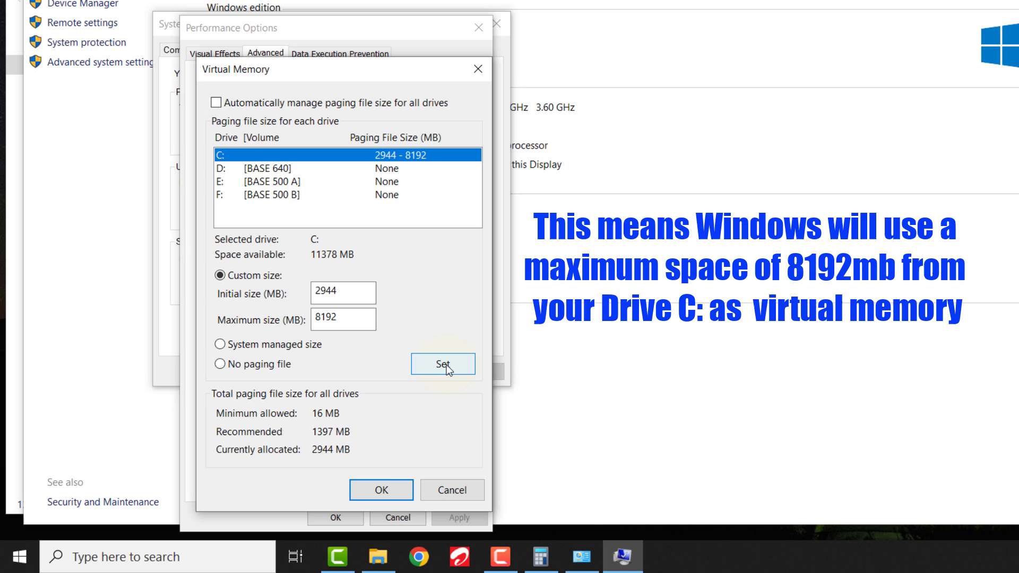
click(375, 489)
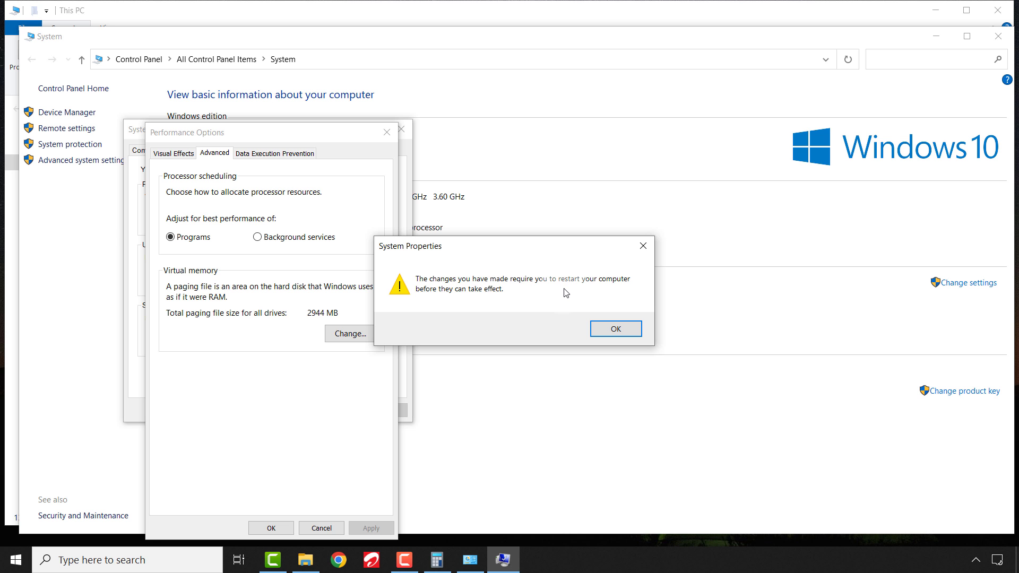
Step: Dismiss the notice, apply and close Performance Options and System Properties, and restart now
click(614, 329)
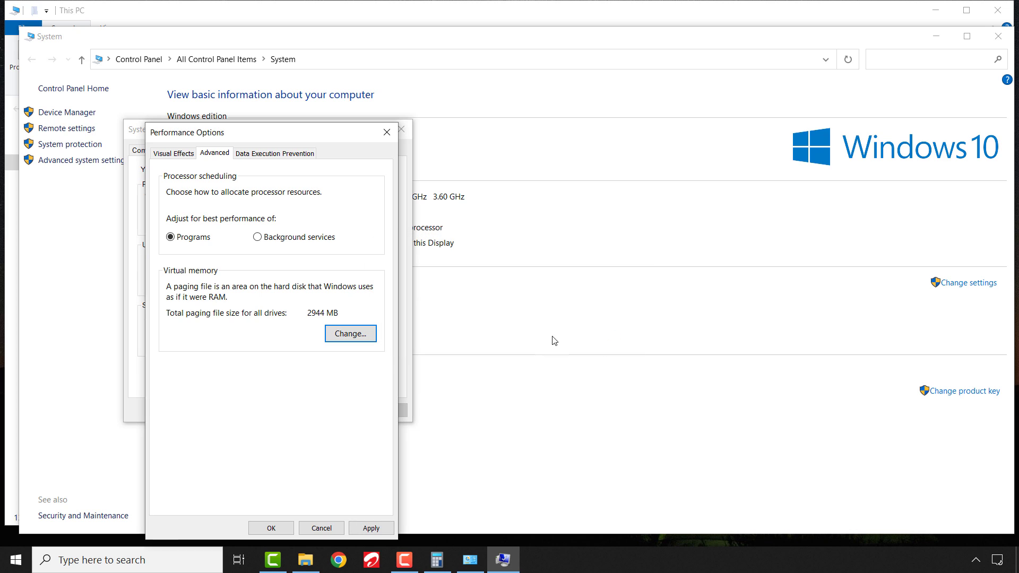
click(331, 527)
click(372, 528)
click(276, 527)
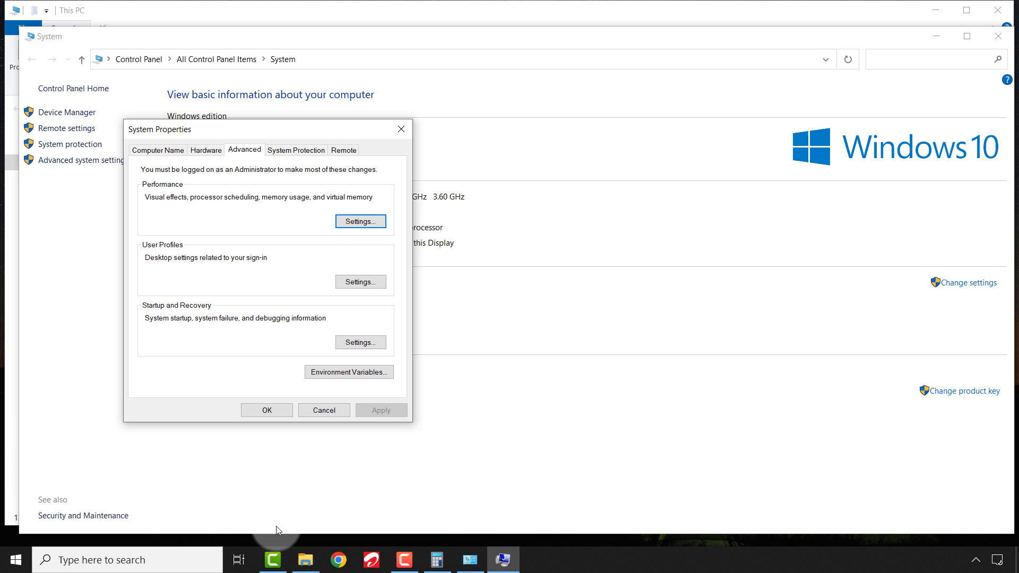
click(259, 412)
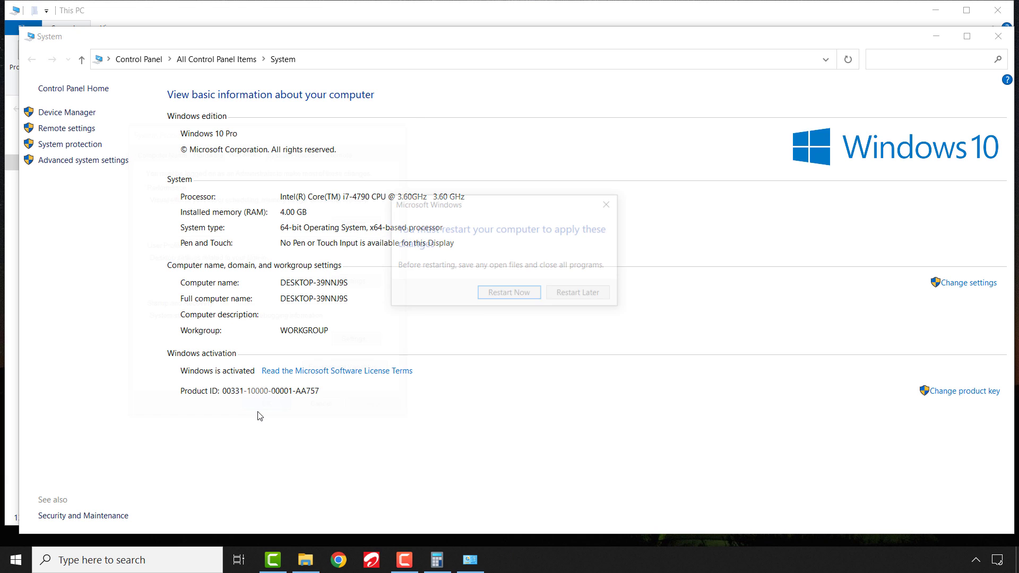
click(512, 295)
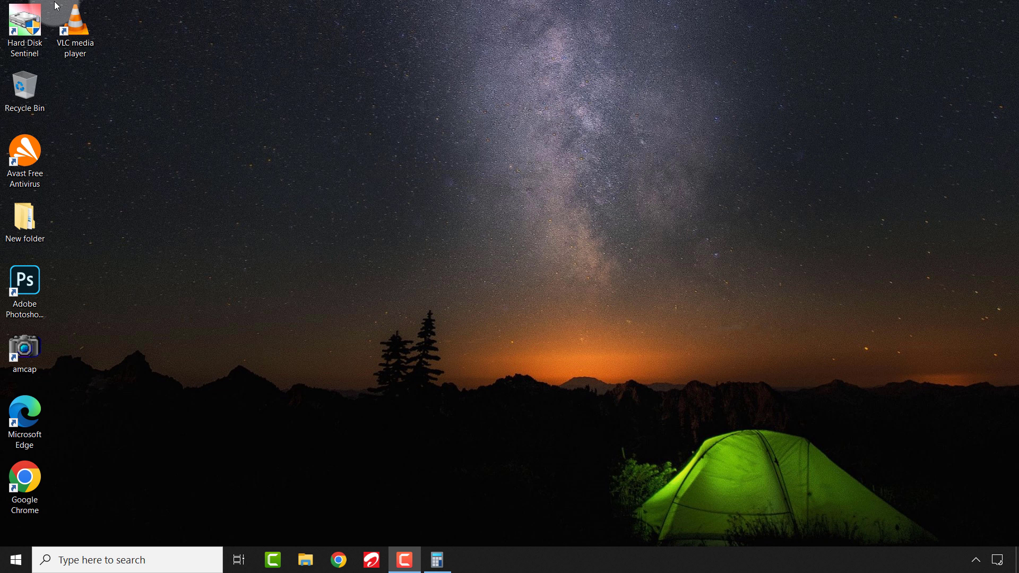